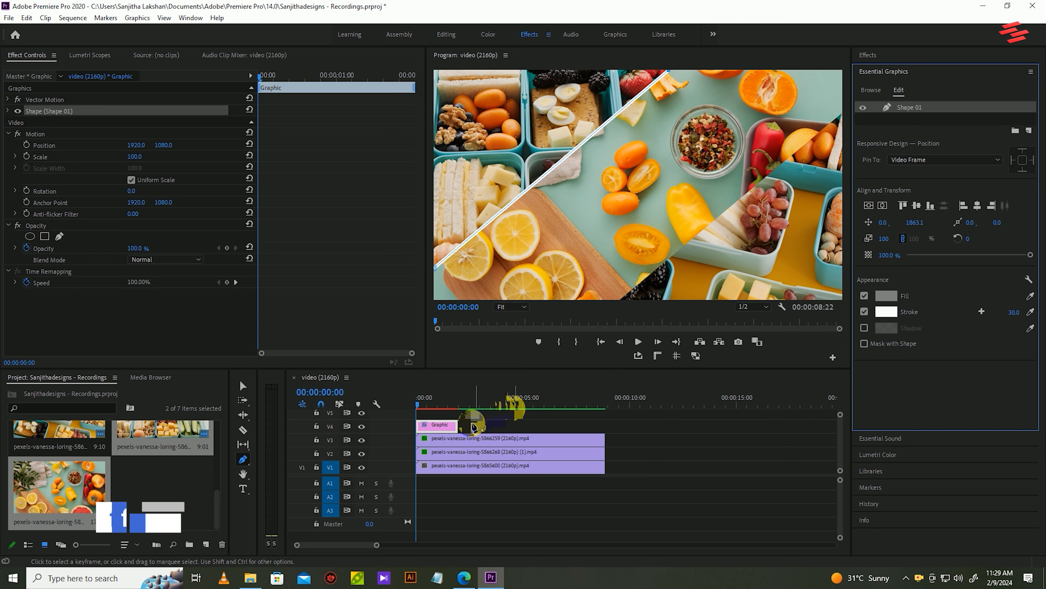
# - Extend the line graphic to the end of the video clips and place Pen tool points along the upper-left diagonal divide
pyautogui.click(244, 385)
pyautogui.moveTo(470, 430); pyautogui.dragTo(604, 427)
pyautogui.click(243, 459)
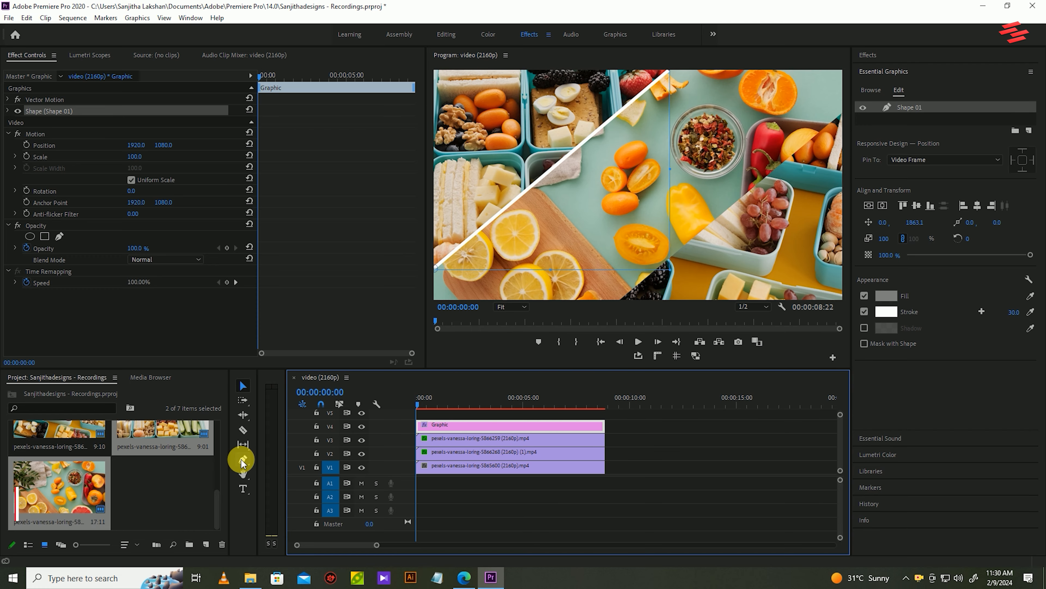
pyautogui.click(428, 274)
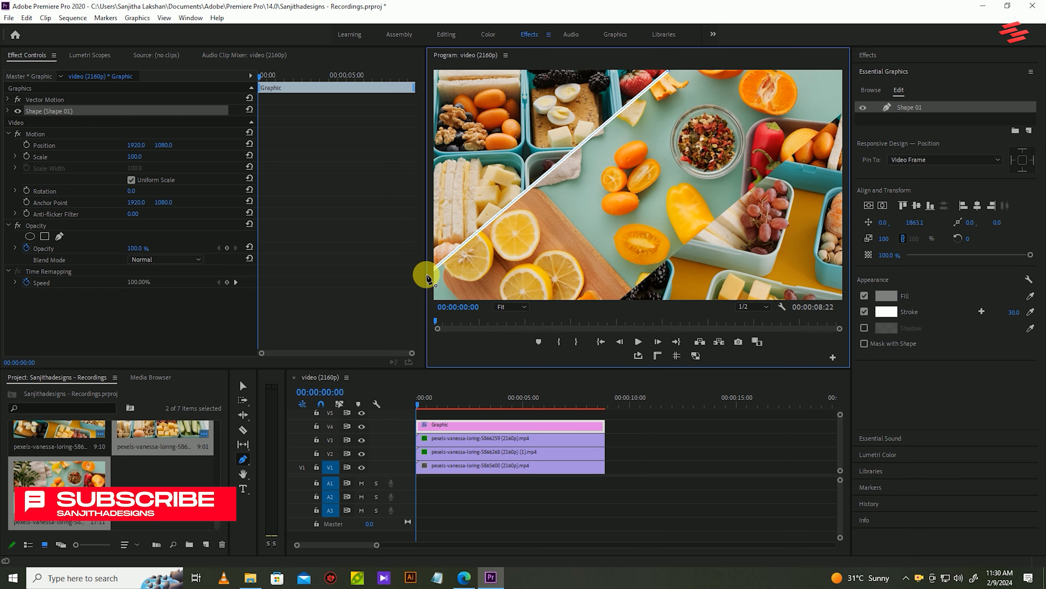
pyautogui.click(669, 71)
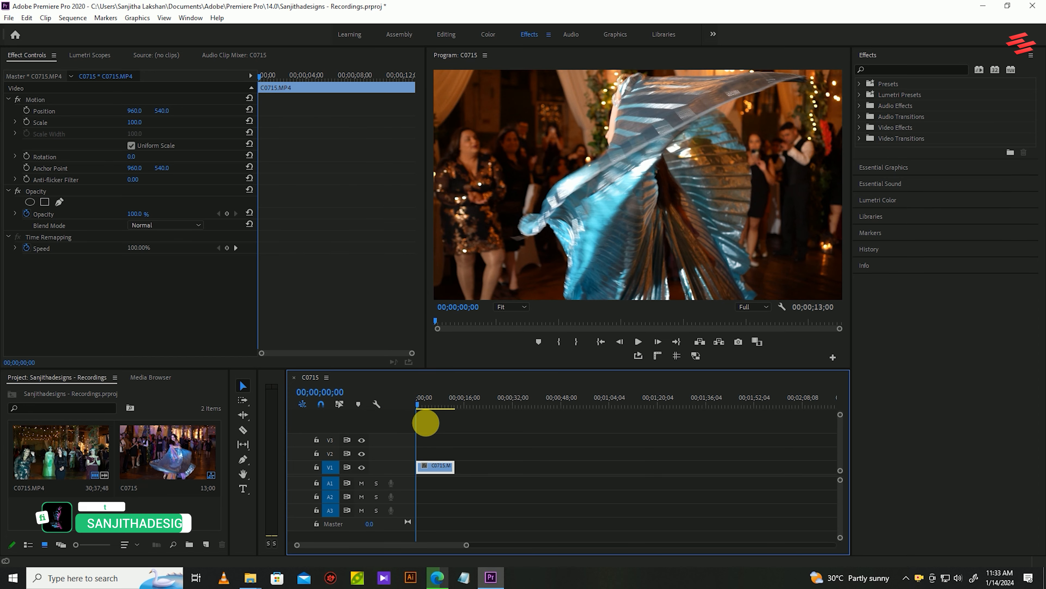
# - Slow the C0715.MP4 clip in the timeline to 40% speed with Optical Flow time interpolation
pyautogui.rightClick(436, 467)
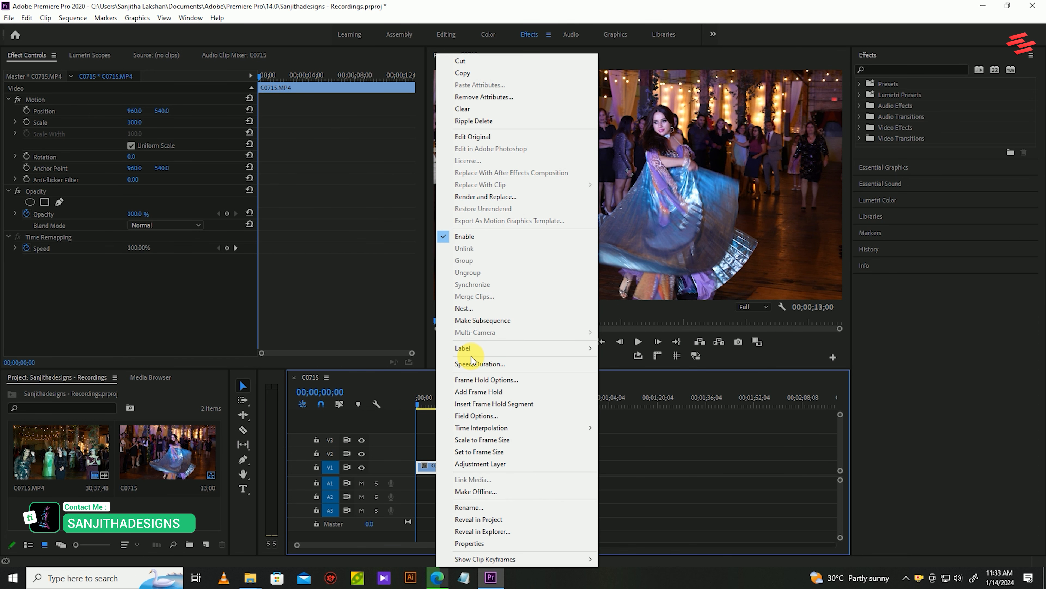
pyautogui.click(475, 365)
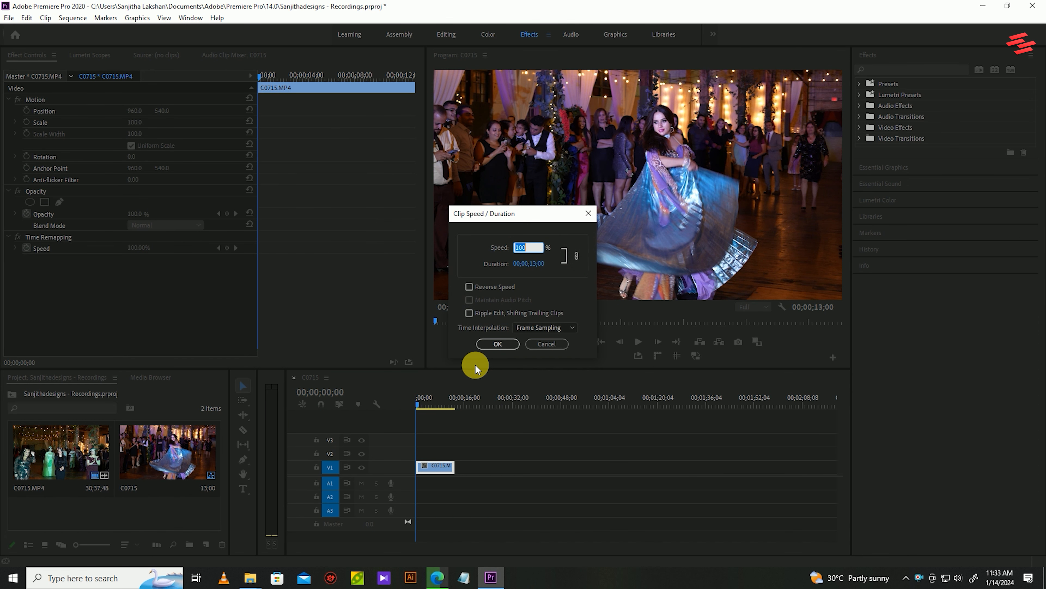
pyautogui.write('40')
pyautogui.click(571, 327)
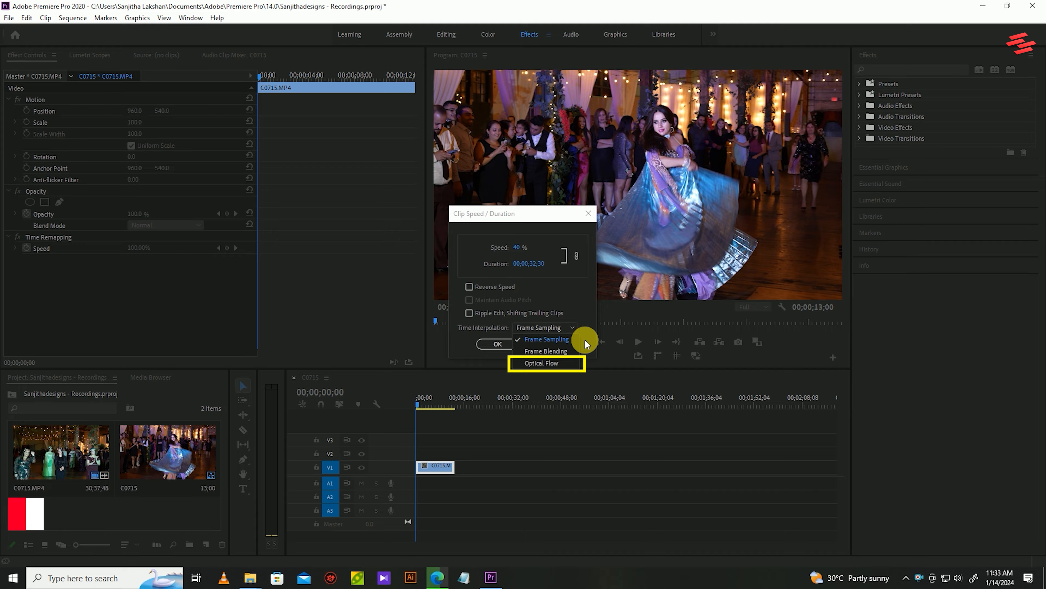
pyautogui.click(542, 363)
pyautogui.click(497, 343)
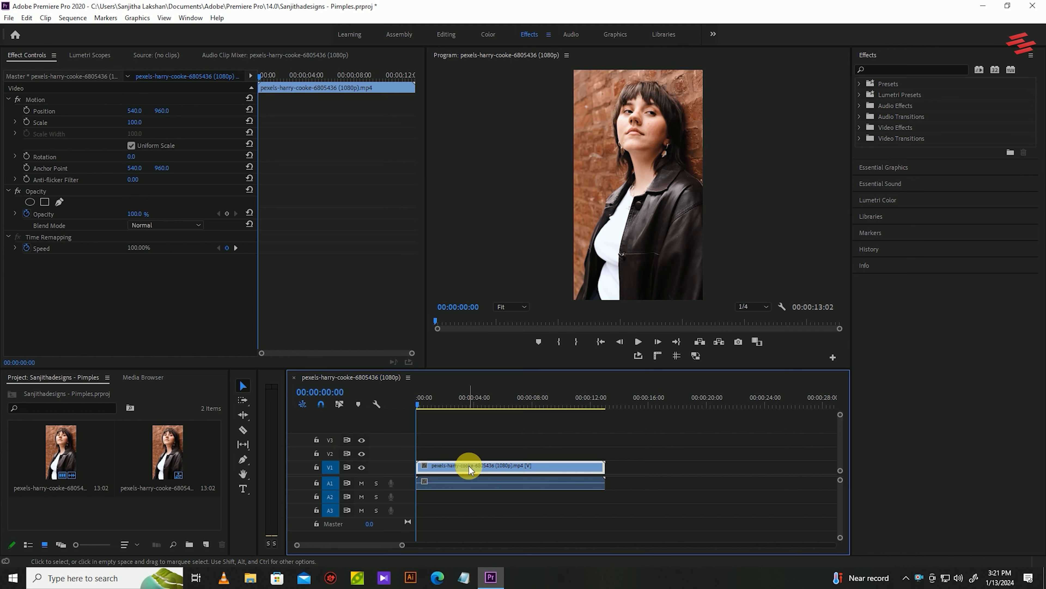
# - Duplicate the portrait clip from V1 onto V2 directly above the original, with the playhead at the sequence start
pyautogui.moveTo(469, 469); pyautogui.dragTo(468, 454)
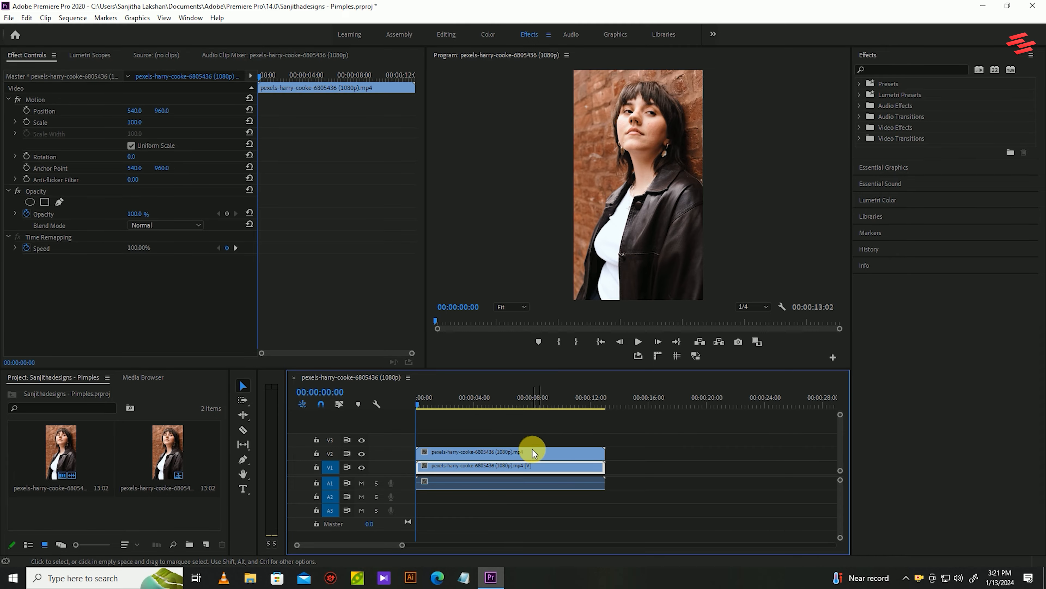
pyautogui.click(667, 446)
pyautogui.moveTo(432, 401); pyautogui.dragTo(385, 403)
# - Apply the VR De-Noise effect to the copied clip on V2 and set its noise level to 0.3
pyautogui.click(455, 452)
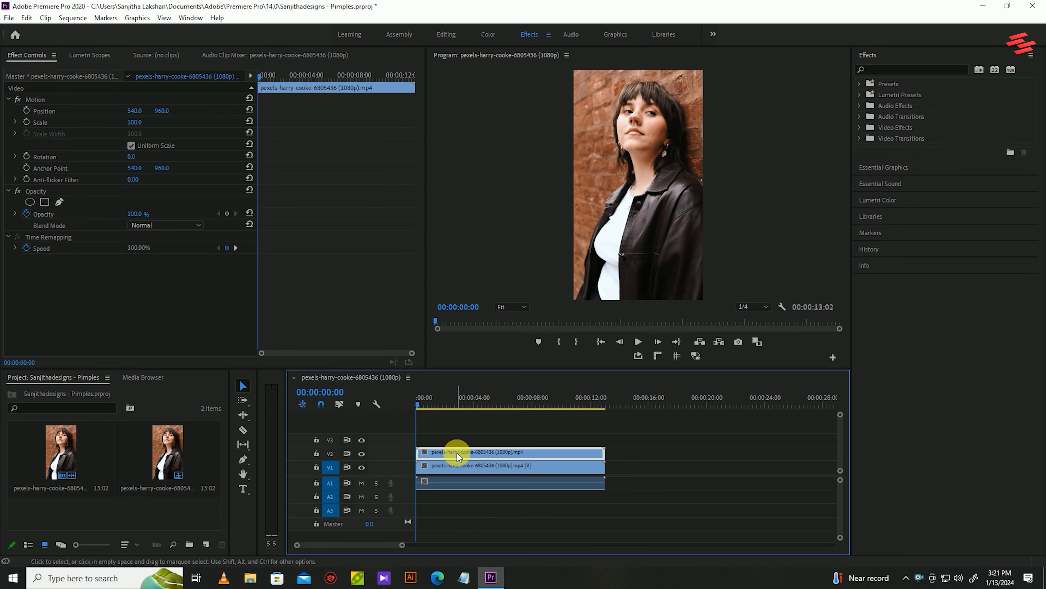
pyautogui.click(892, 70)
pyautogui.write('noise')
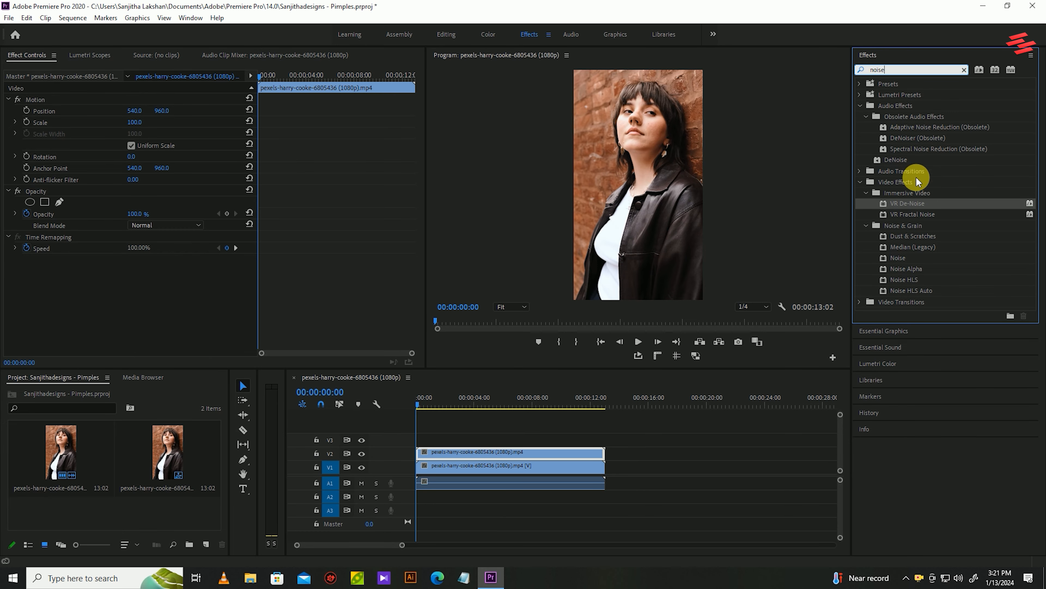
pyautogui.moveTo(915, 203); pyautogui.dragTo(538, 455)
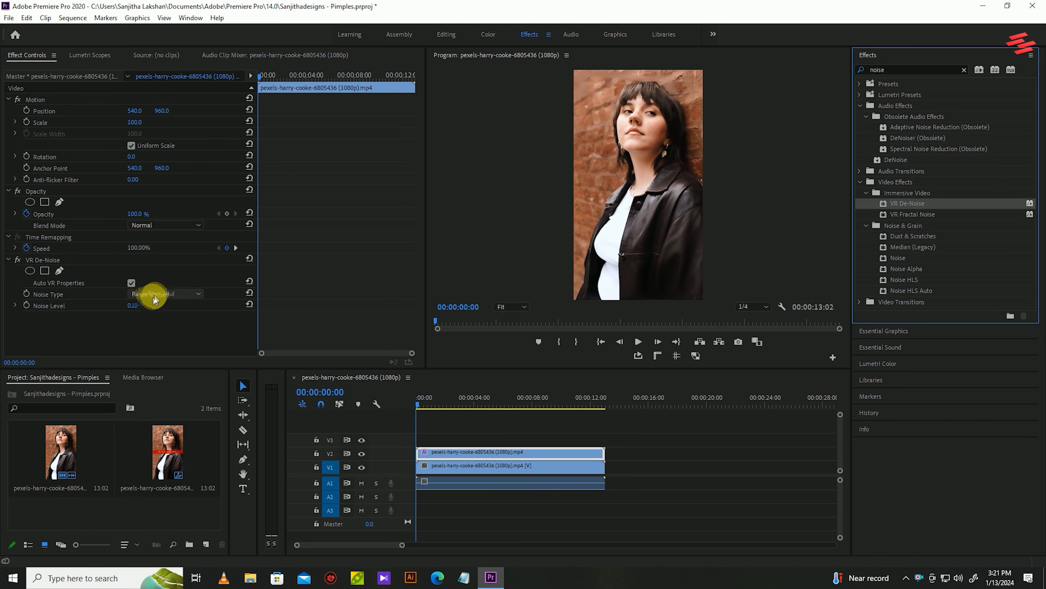
pyautogui.click(136, 305)
pyautogui.write('0.3')
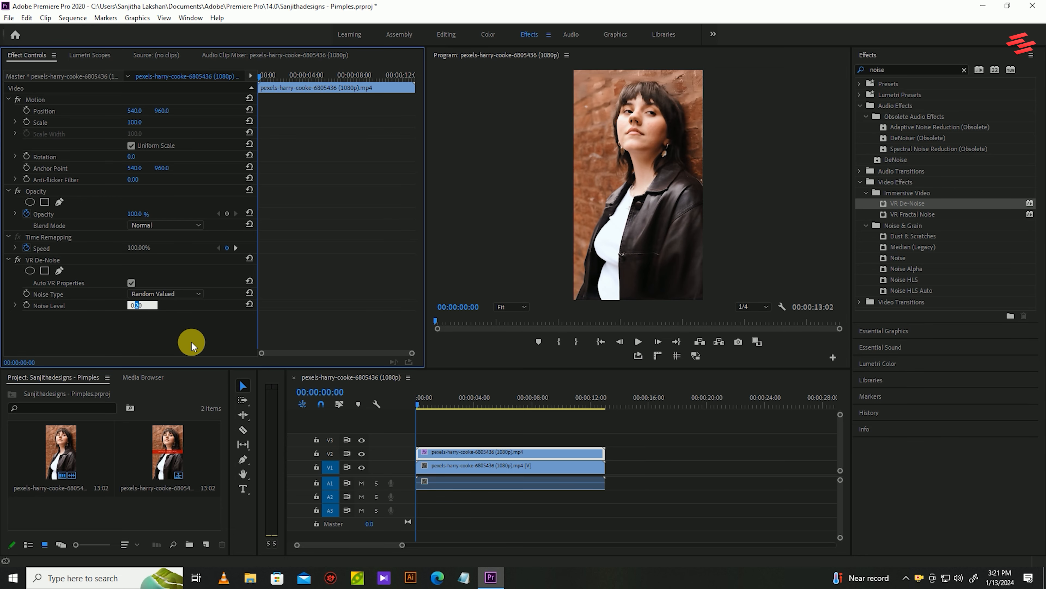
pyautogui.click(191, 346)
# - Add an ellipse mask to the VR De-Noise effect and place it over the woman's face at 50% preview zoom
pyautogui.click(512, 308)
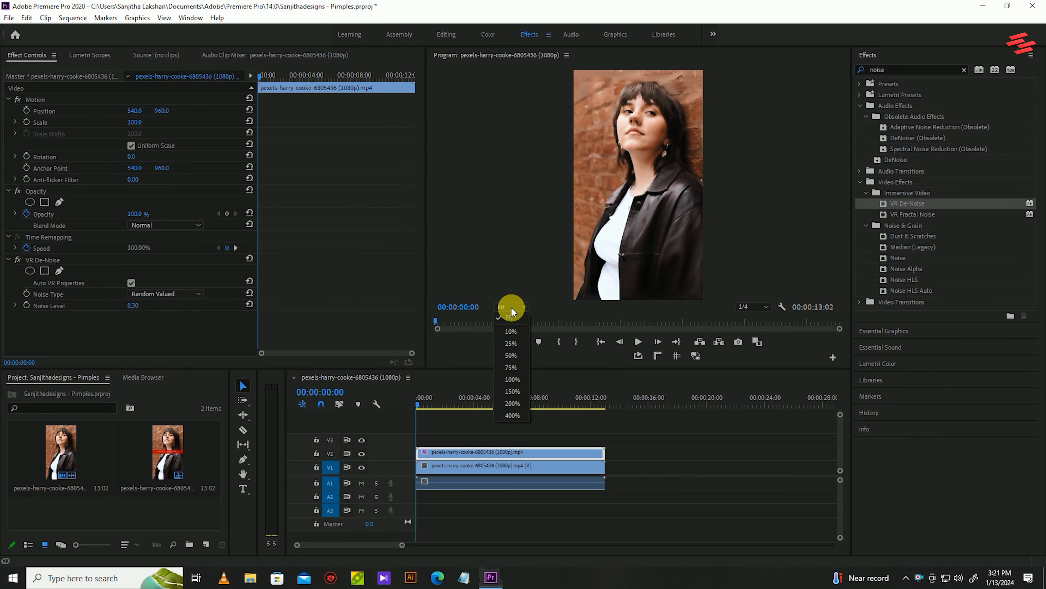
pyautogui.click(511, 356)
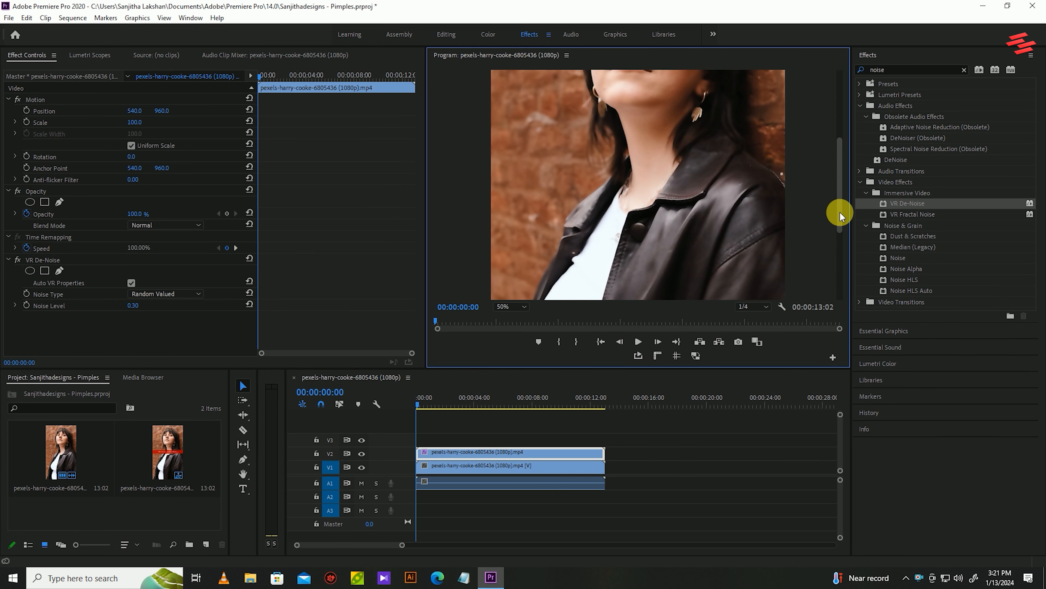
pyautogui.moveTo(837, 215); pyautogui.dragTo(831, 154)
pyautogui.click(30, 270)
pyautogui.moveTo(638, 287); pyautogui.dragTo(648, 165)
pyautogui.moveTo(694, 196); pyautogui.dragTo(782, 202)
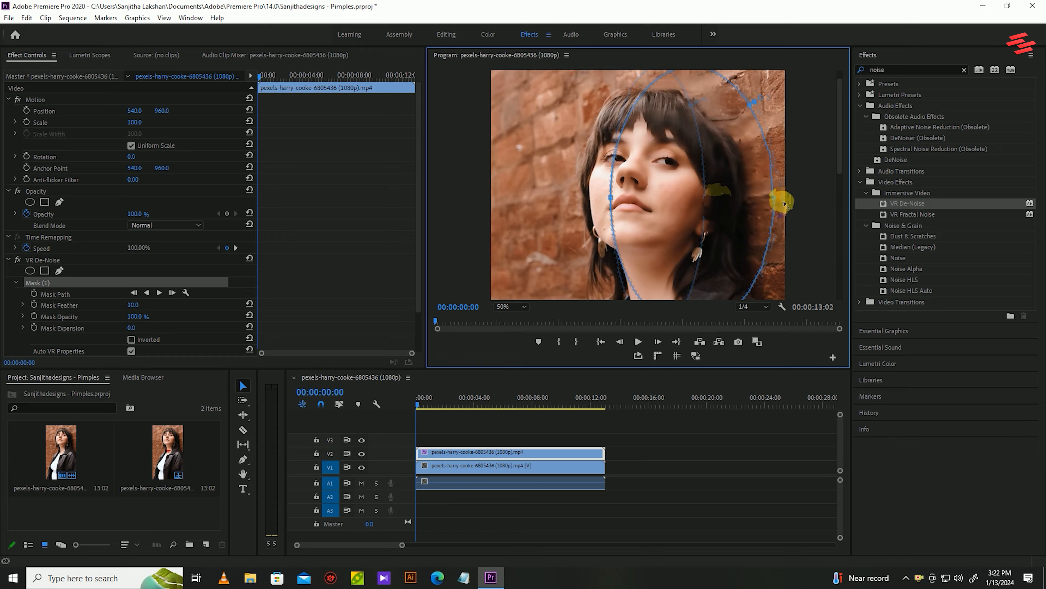
# - Fit the ellipse mask closely around the woman's face and set its mask feather to 81
pyautogui.moveTo(717, 101); pyautogui.dragTo(677, 169)
pyautogui.moveTo(736, 189); pyautogui.dragTo(705, 190)
pyautogui.moveTo(643, 185); pyautogui.dragTo(659, 184)
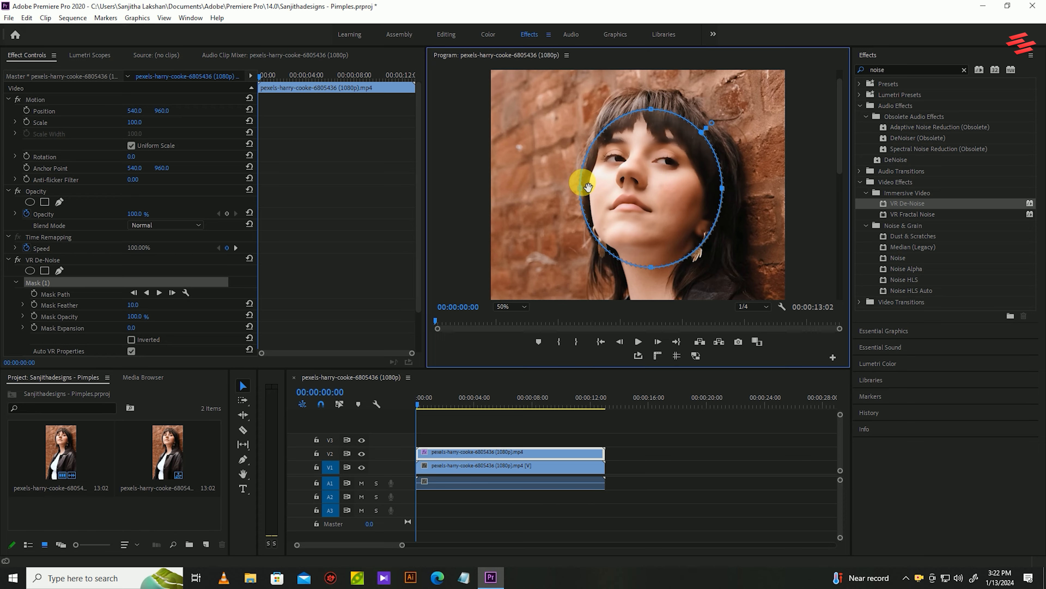
pyautogui.moveTo(580, 189); pyautogui.dragTo(591, 188)
pyautogui.moveTo(647, 190); pyautogui.dragTo(636, 188)
pyautogui.moveTo(133, 305); pyautogui.dragTo(174, 305)
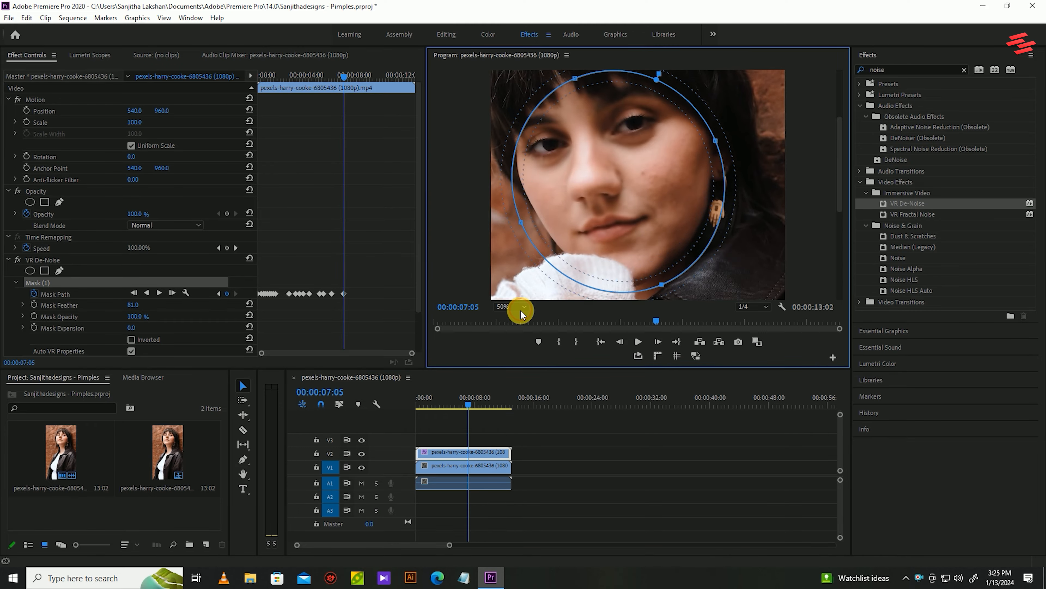
# - Toggle the V2 track output and play the sequence from the start at 25% preview zoom to check the smoothed skin
pyautogui.click(518, 306)
pyautogui.click(508, 329)
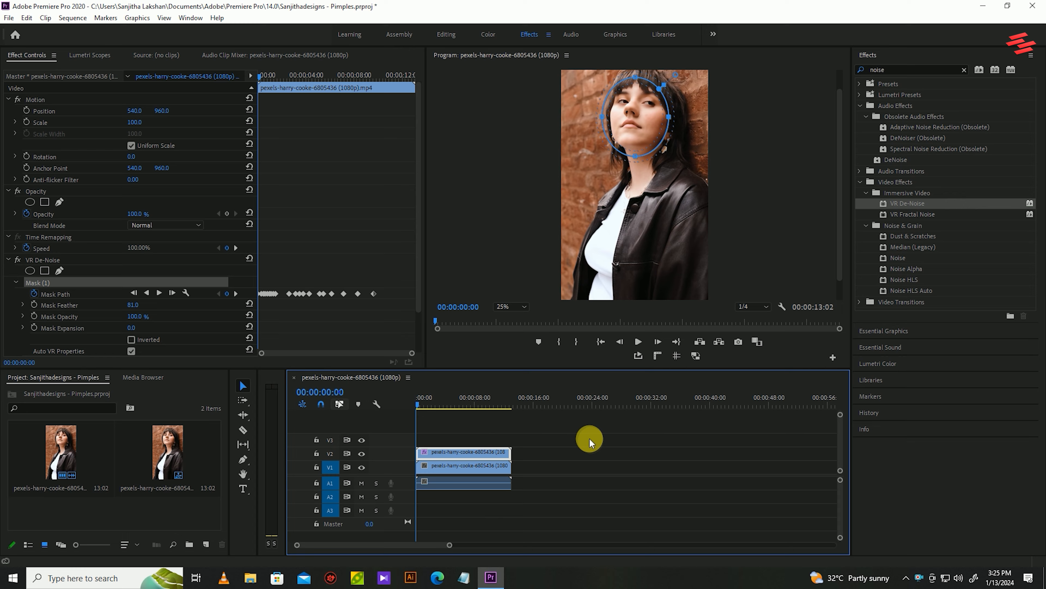
pyautogui.click(602, 468)
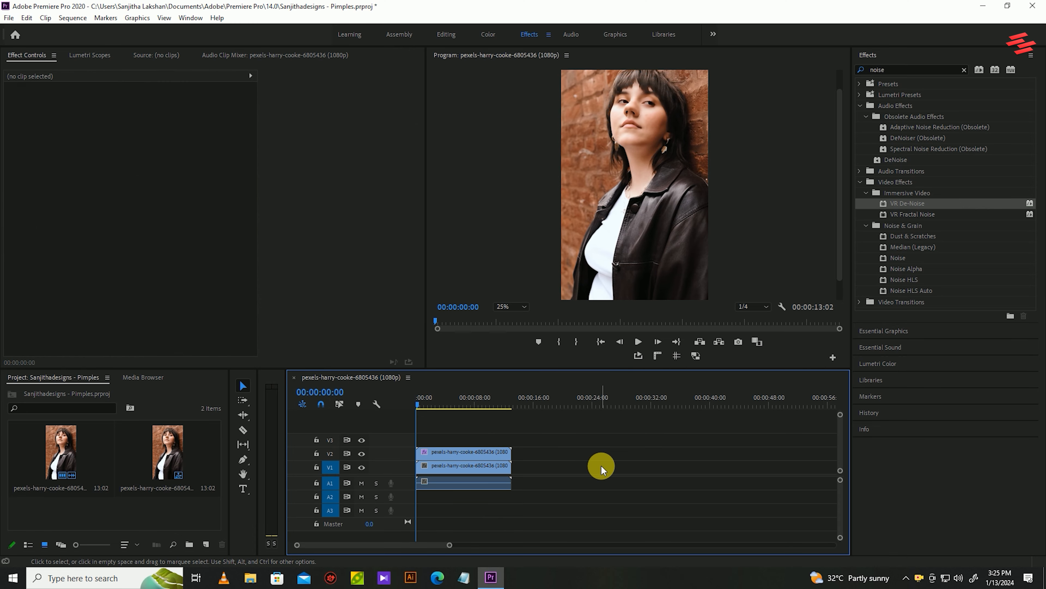
pyautogui.click(364, 453)
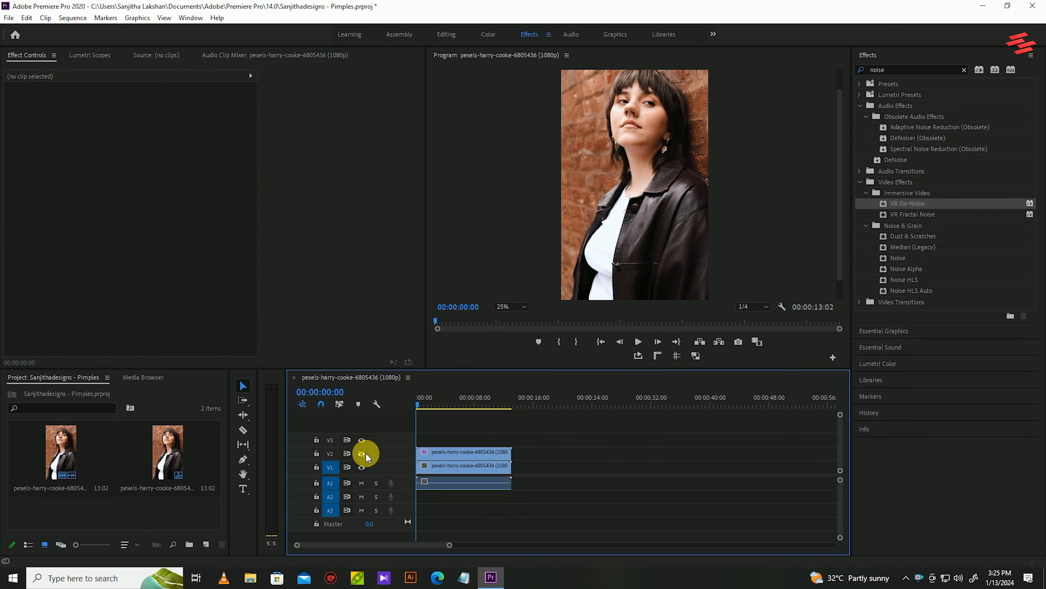
pyautogui.press('space')
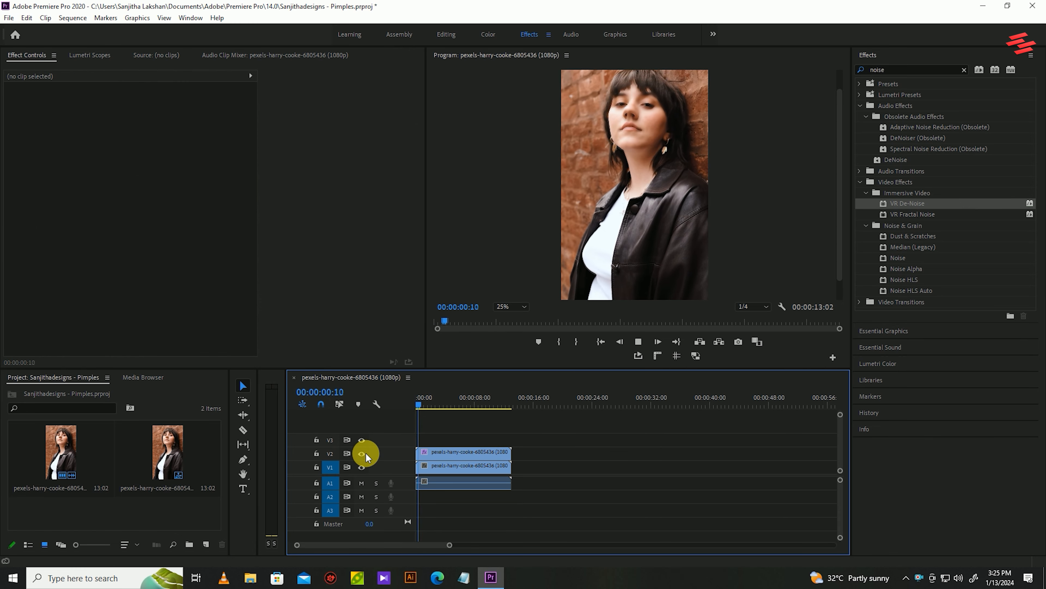